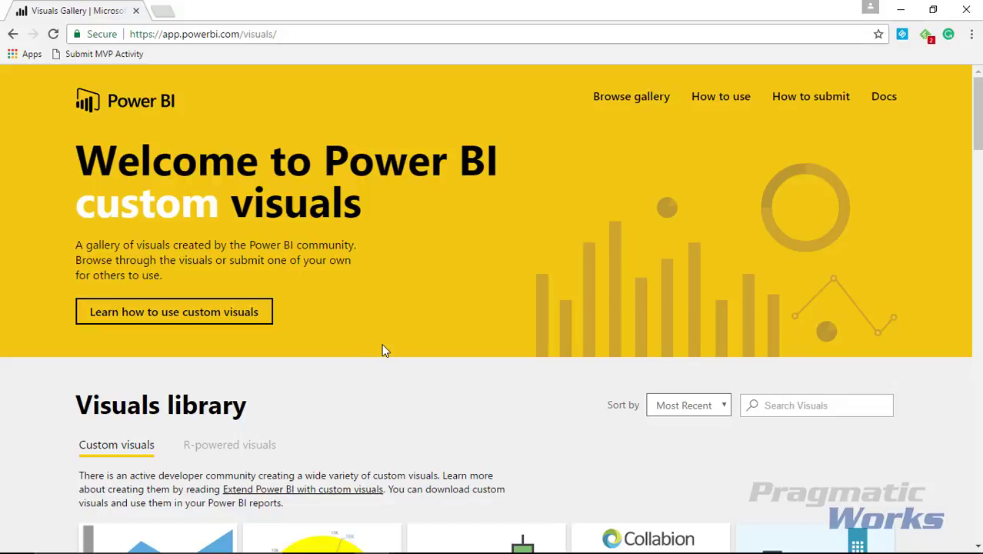
Scroll down the visuals library and open the WaffleChart visual's detail page
{"action": "scroll", "coordinate": [366, 235], "scroll_direction": "down", "scroll_amount": 10}
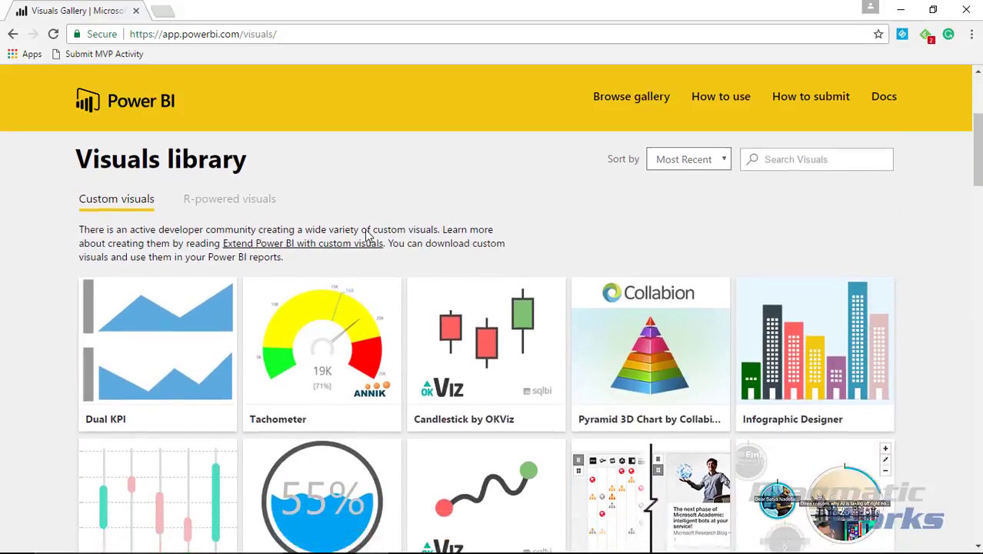
{"action": "scroll", "coordinate": [367, 234], "scroll_direction": "down", "scroll_amount": 6}
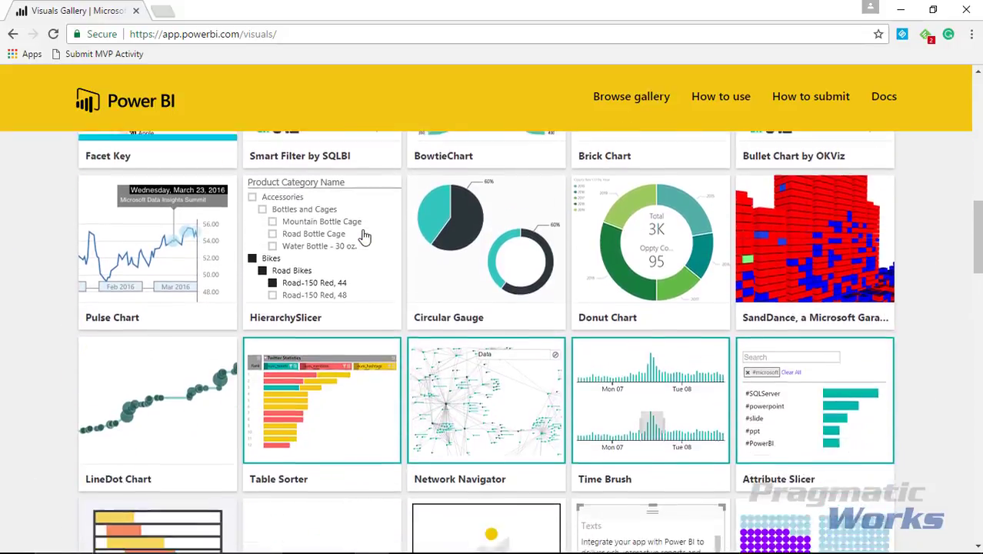
{"action": "scroll", "coordinate": [366, 235], "scroll_direction": "down", "scroll_amount": 2}
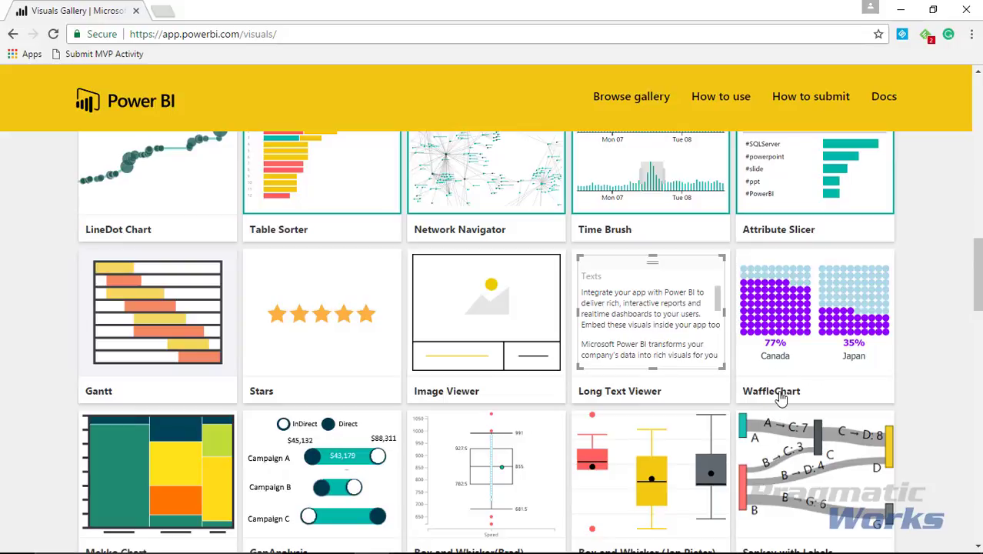
{"action": "left_click", "coordinate": [820, 390]}
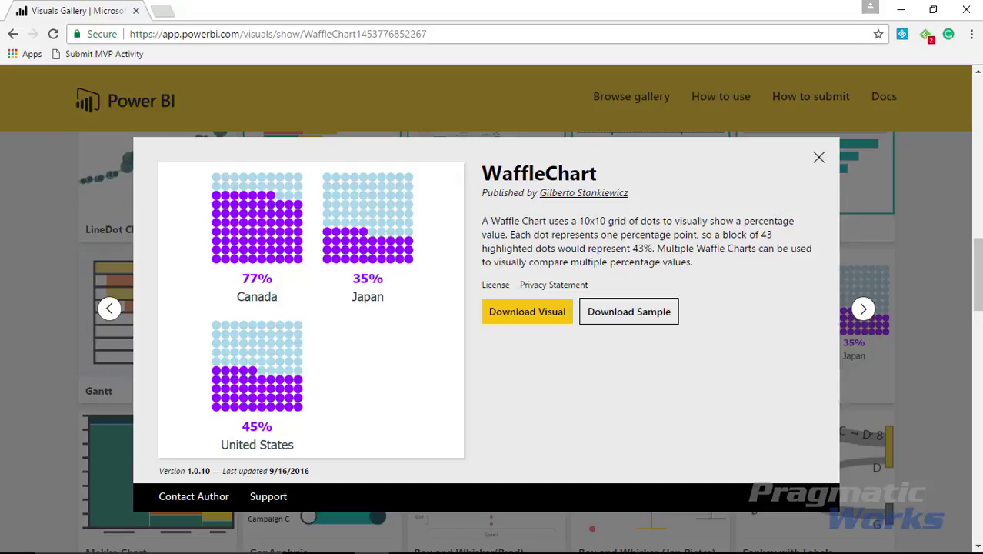
Switch from Chrome back to the empty Untitled report in Power BI Desktop
{"action": "key", "text": "alt+Tab"}
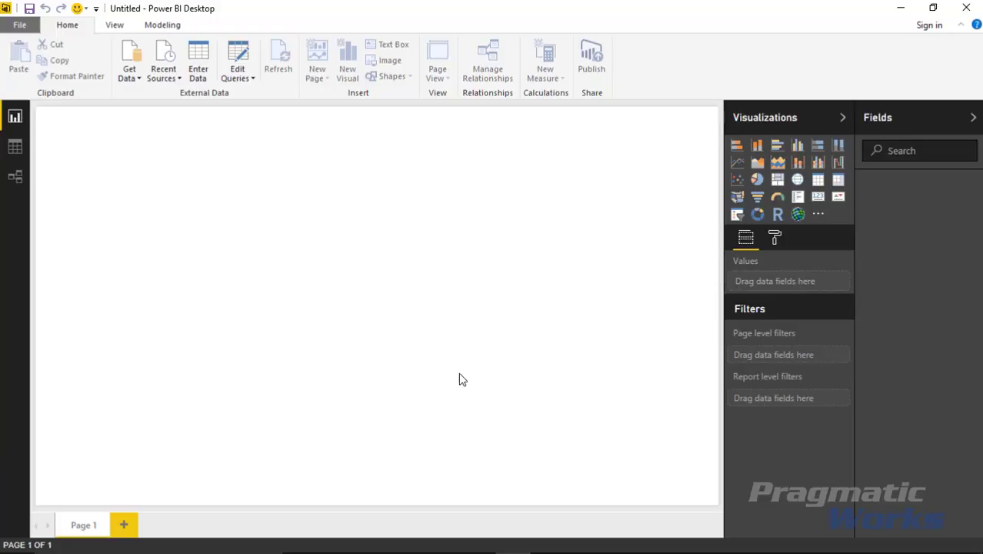
Load the Completed Course table from the Excel workbook Training Course Work.xlsx
{"action": "left_click", "coordinate": [125, 78]}
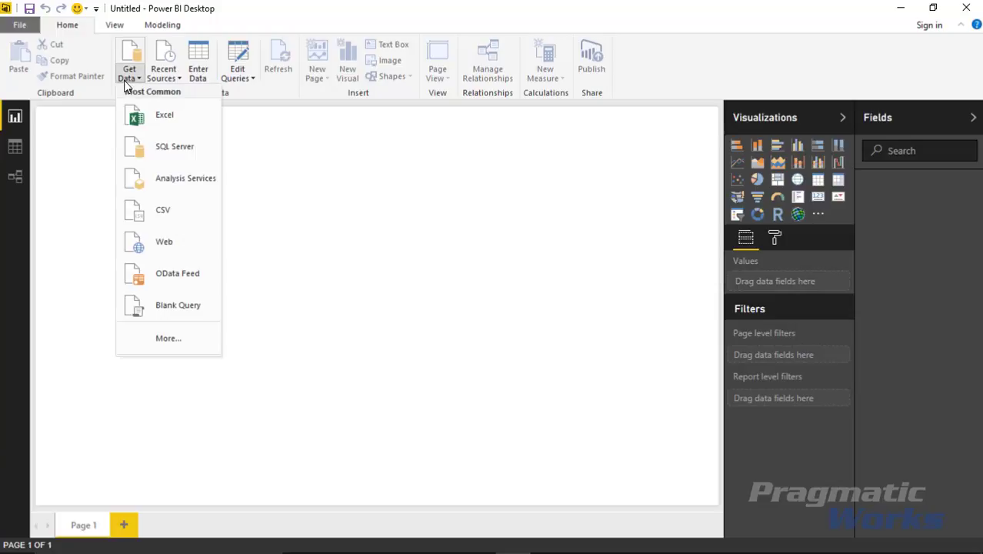
{"action": "left_click", "coordinate": [159, 115]}
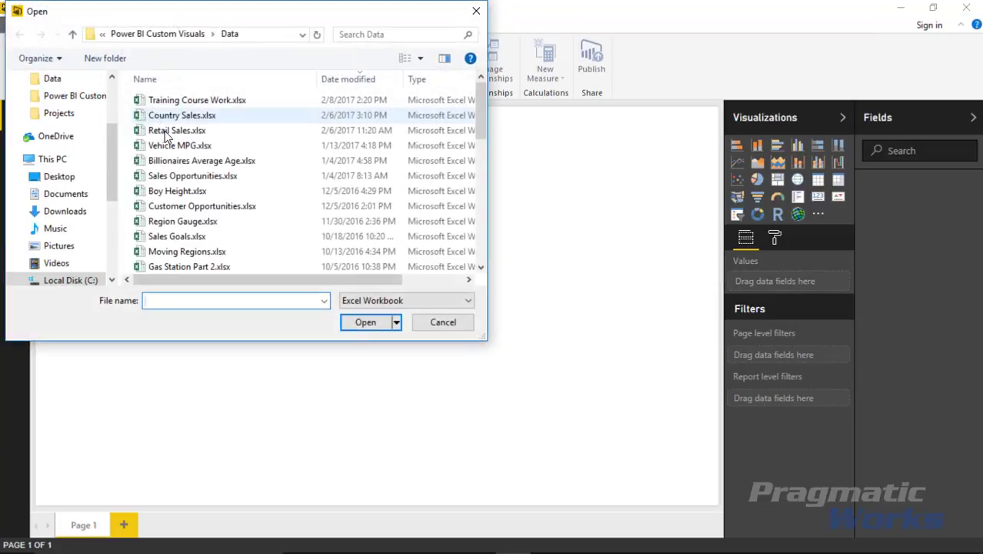
{"action": "left_click", "coordinate": [170, 102]}
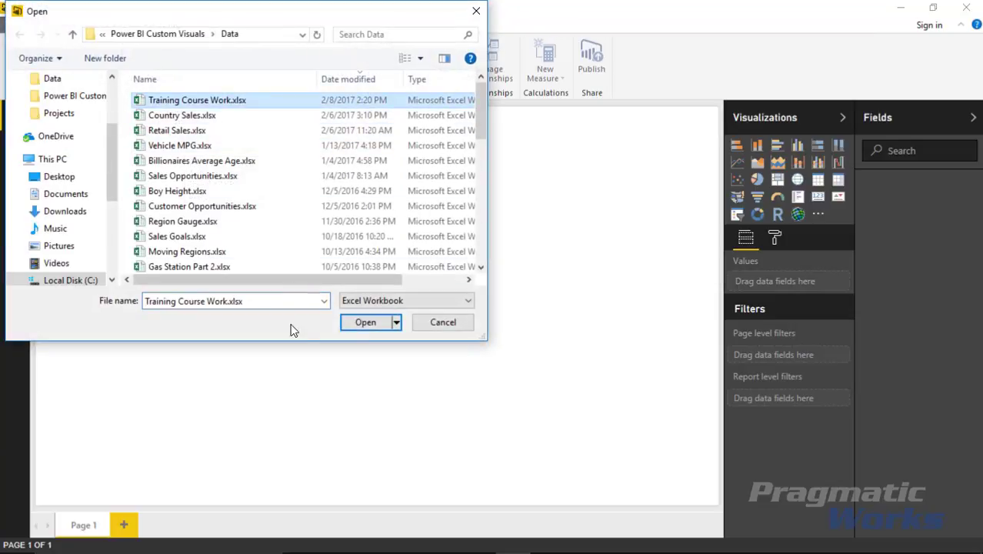
{"action": "left_click", "coordinate": [366, 322]}
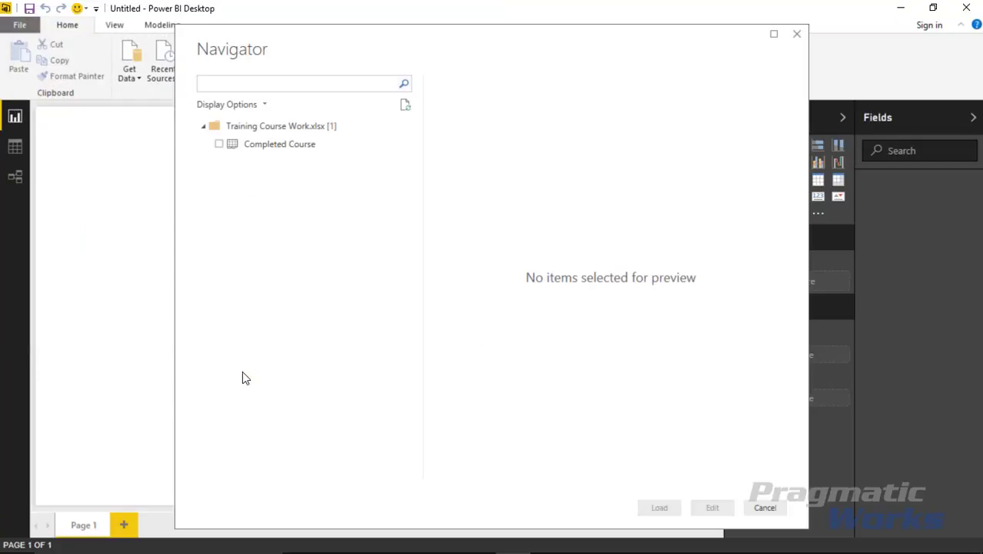
{"action": "left_click", "coordinate": [218, 145]}
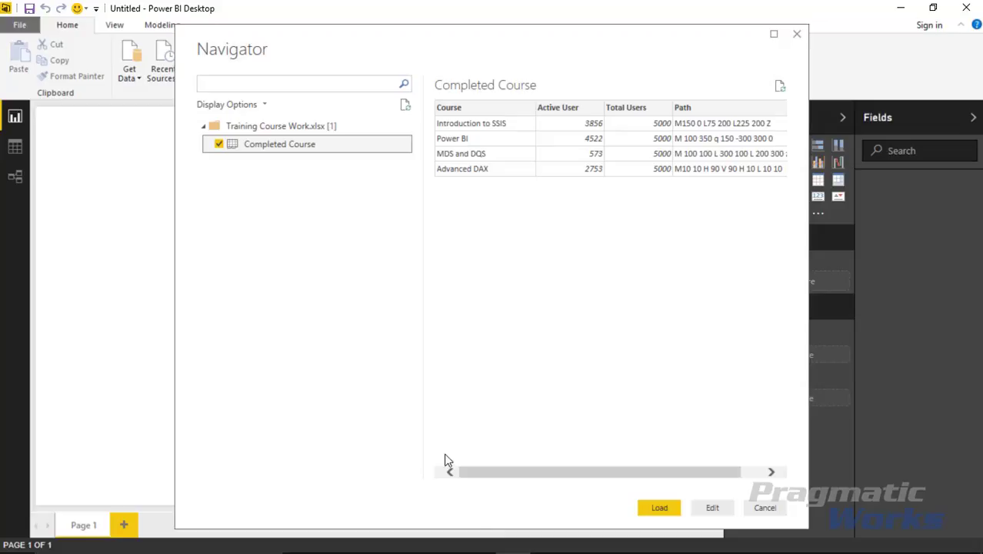
{"action": "left_click", "coordinate": [660, 509]}
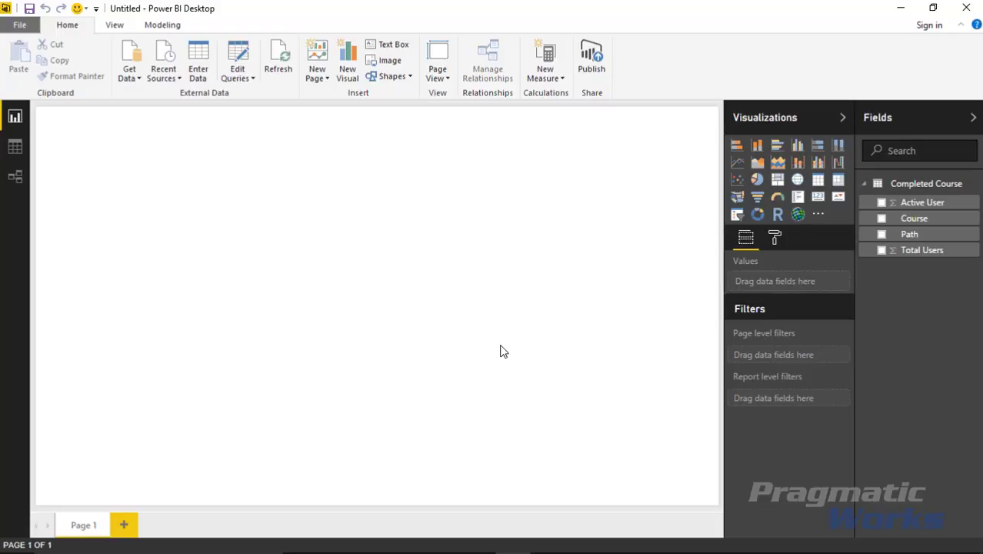
Import the custom visual WaffleChart.1.0.10.pbiviz from the Custom Visuals folder
{"action": "left_click", "coordinate": [820, 218]}
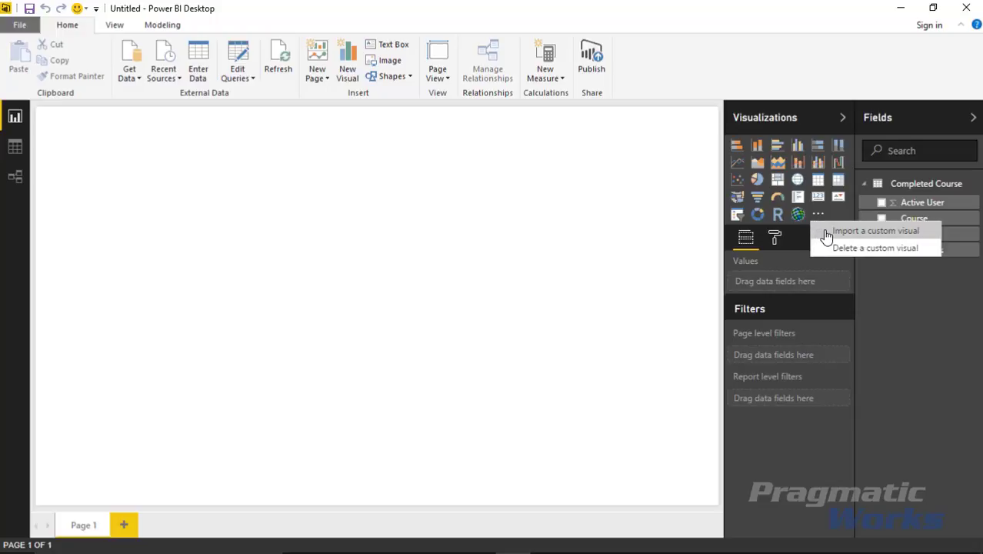
{"action": "left_click", "coordinate": [828, 233]}
{"action": "left_click", "coordinate": [573, 370]}
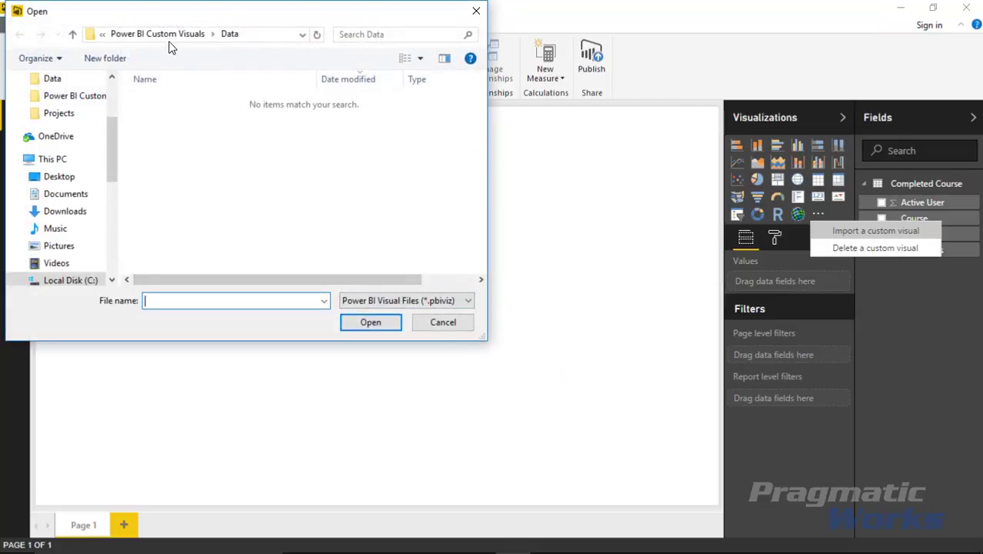
{"action": "left_click", "coordinate": [171, 36]}
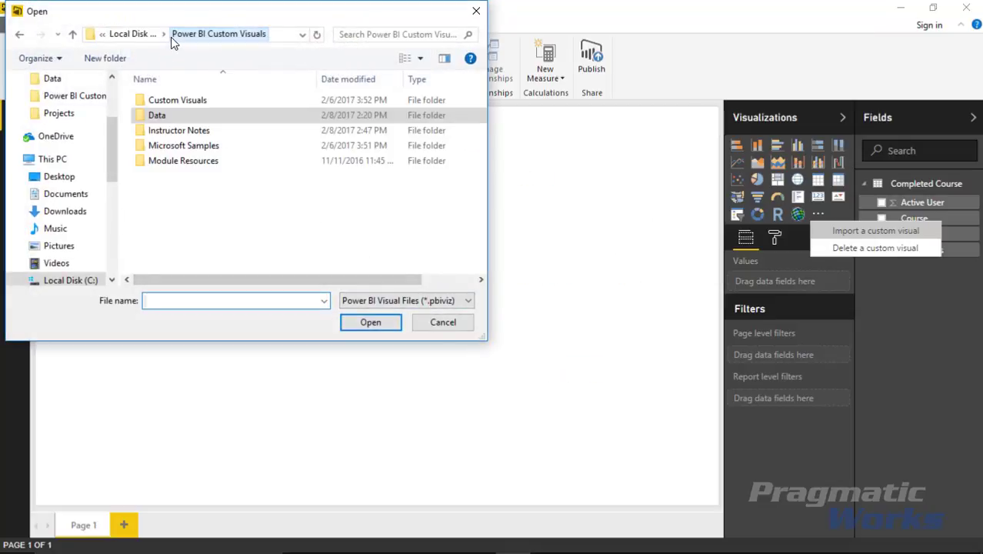
{"action": "double_click", "coordinate": [201, 106]}
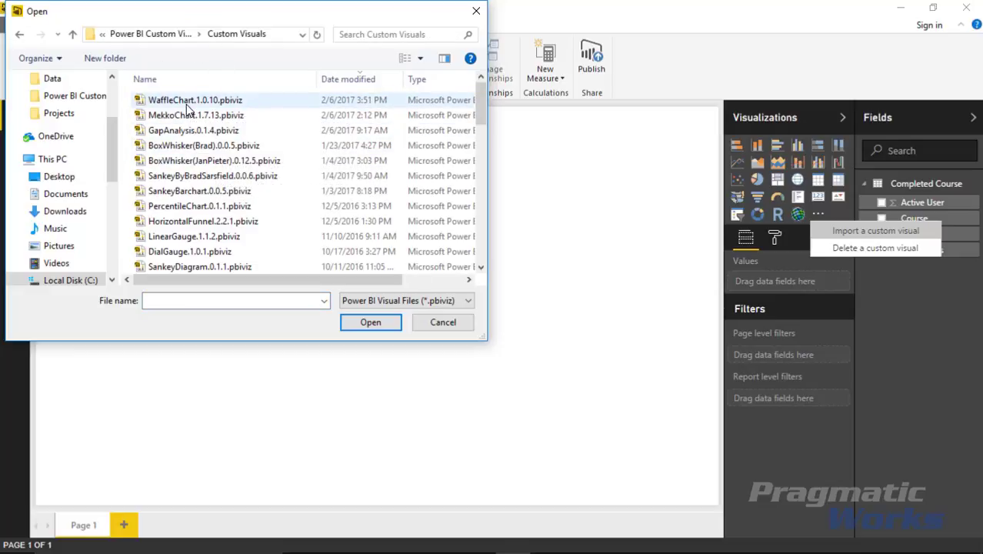
{"action": "double_click", "coordinate": [189, 103]}
{"action": "left_click", "coordinate": [613, 306]}
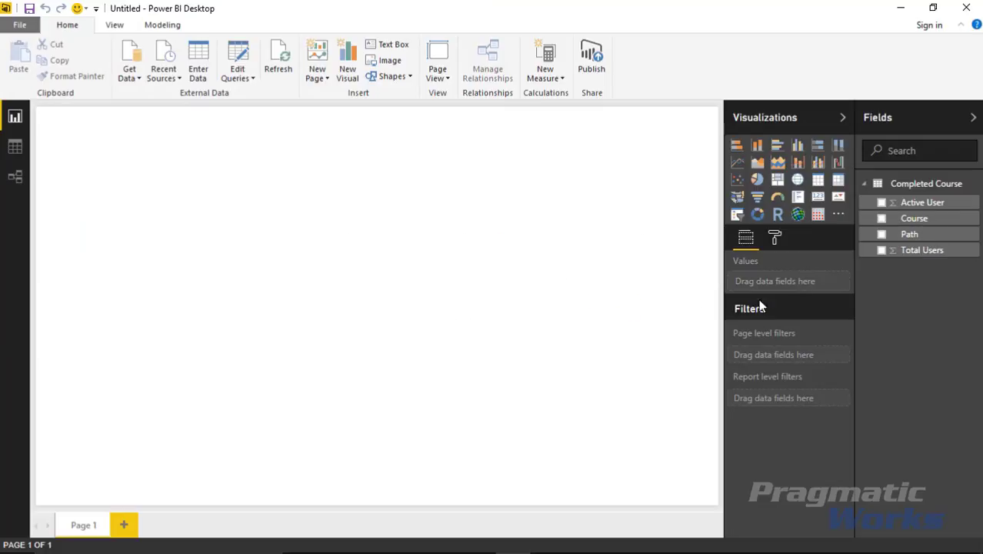
Place an empty WaffleChart visual at the canvas's top left and enlarge it
{"action": "left_click", "coordinate": [820, 220]}
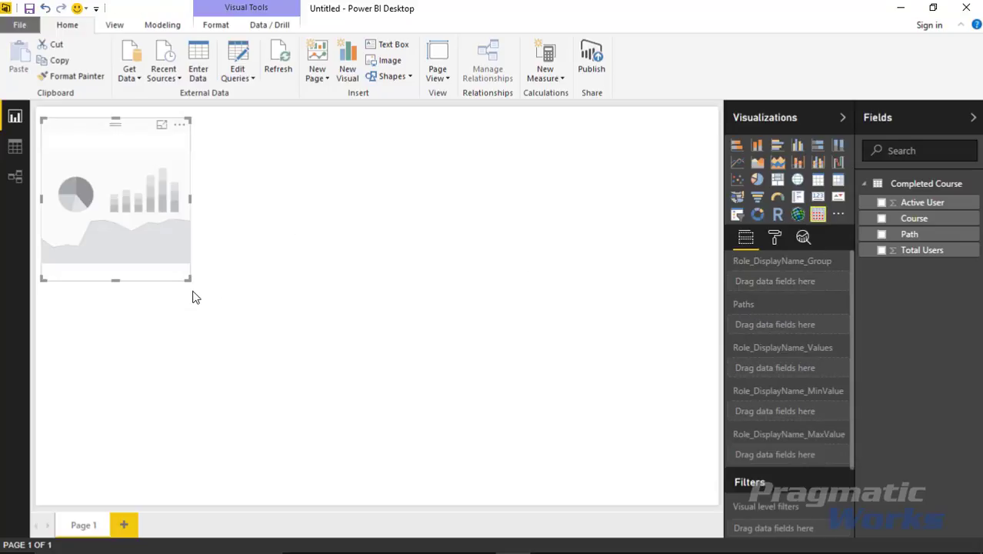
{"action": "left_click_drag", "start_coordinate": [189, 278], "coordinate": [424, 377]}
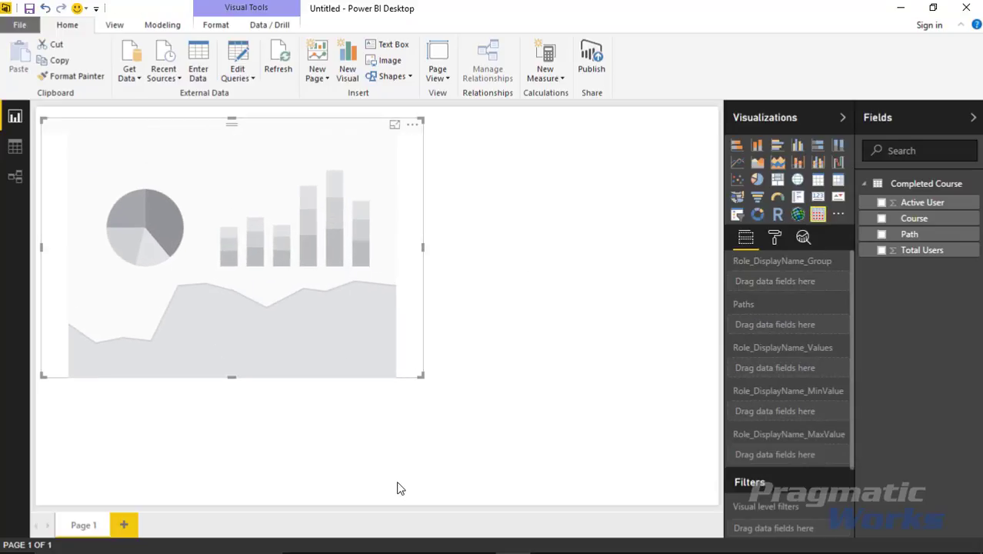
{"action": "left_click", "coordinate": [504, 381]}
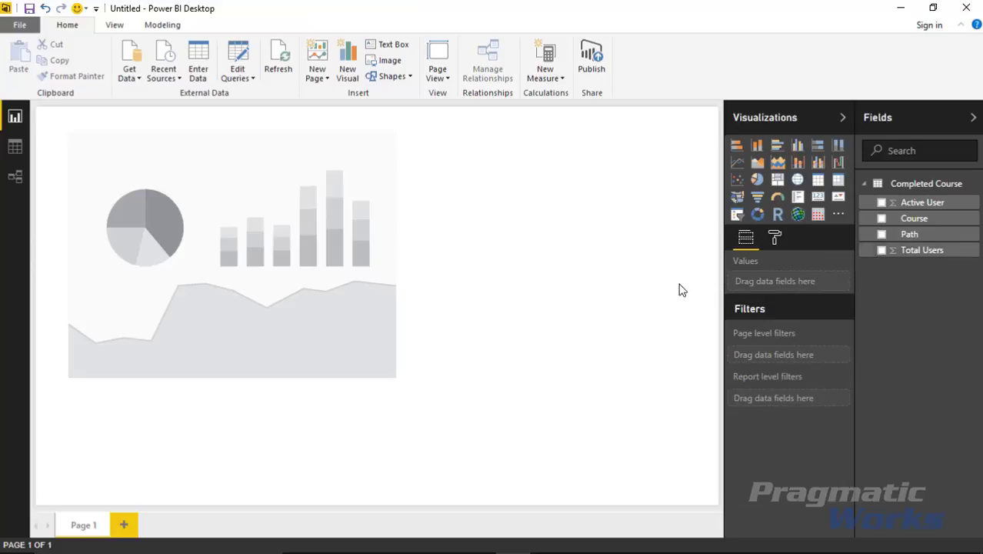
Build a table of Course, Active User and Total Users and widen it rightward
{"action": "left_click", "coordinate": [882, 218]}
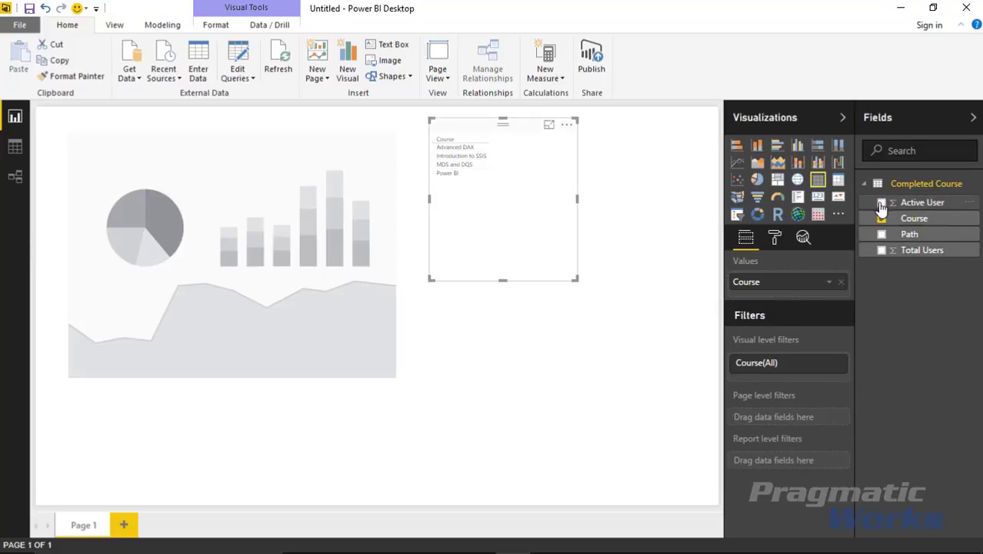
{"action": "left_click", "coordinate": [882, 204]}
{"action": "left_click", "coordinate": [878, 250]}
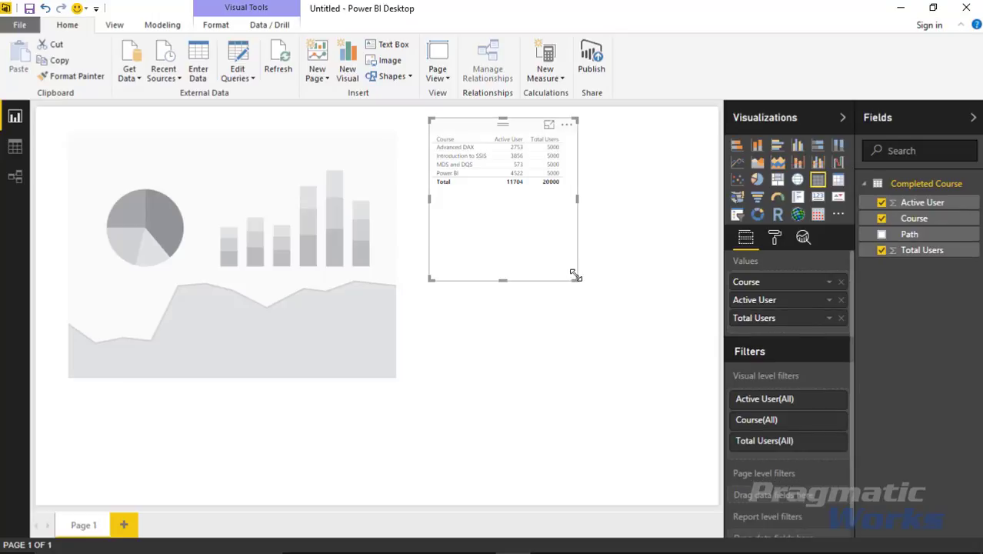
{"action": "left_click_drag", "start_coordinate": [575, 275], "coordinate": [678, 239]}
Set the table's general text size to 16, then select the waffle chart
{"action": "left_click", "coordinate": [776, 241]}
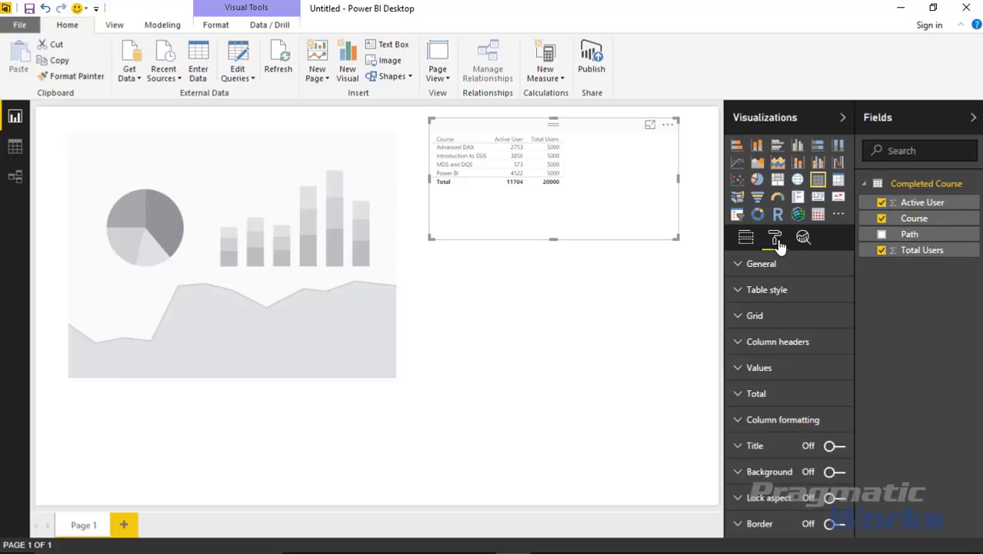
{"action": "left_click", "coordinate": [740, 271]}
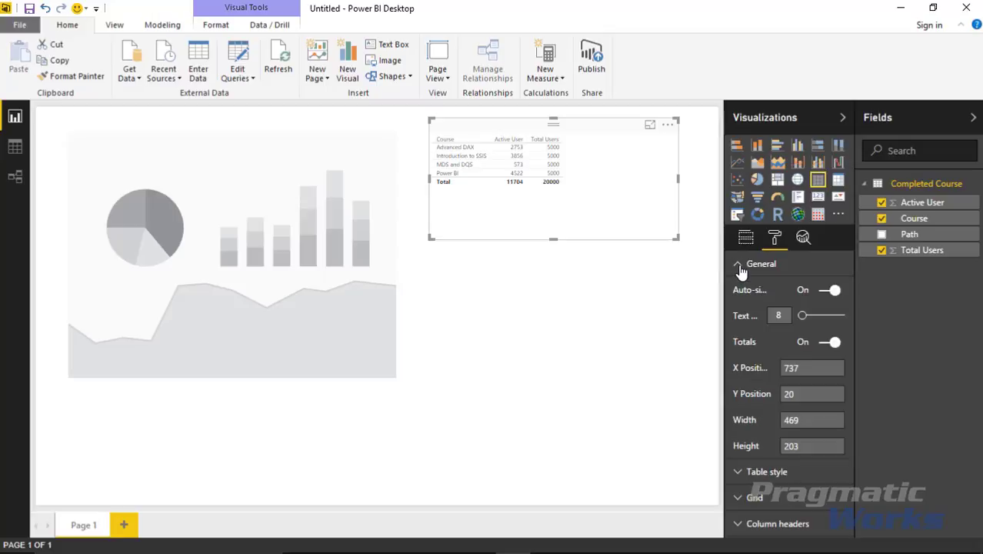
{"action": "left_click", "coordinate": [810, 317]}
{"action": "left_click", "coordinate": [585, 308]}
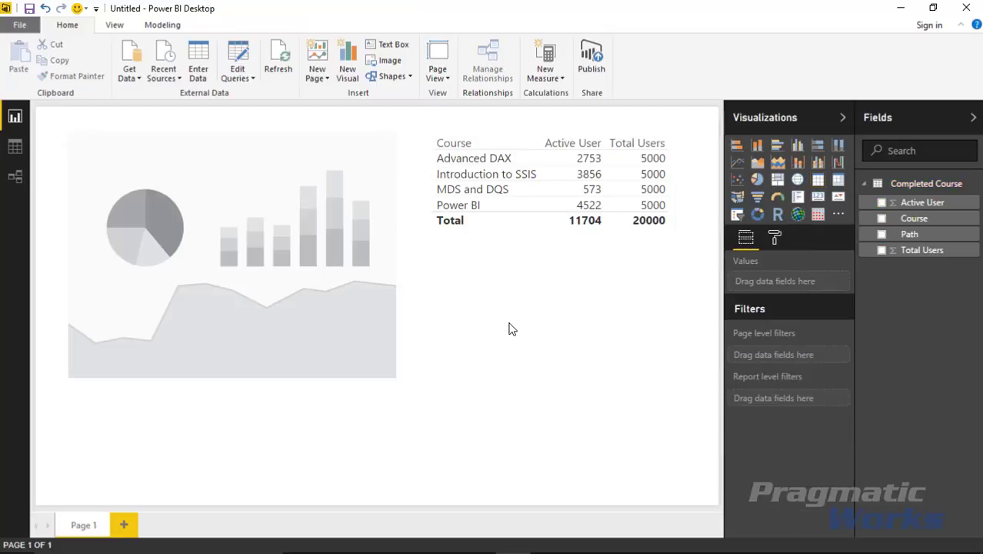
{"action": "left_click", "coordinate": [277, 265]}
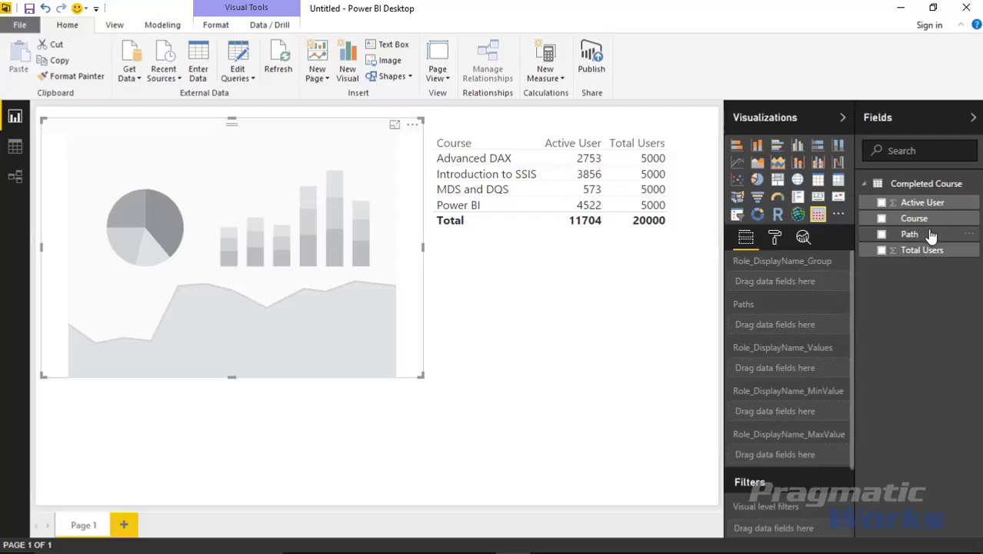
Add Course and Active User to the waffle chart, showing 61%, 85%, 13% and 100%
{"action": "left_click", "coordinate": [882, 220]}
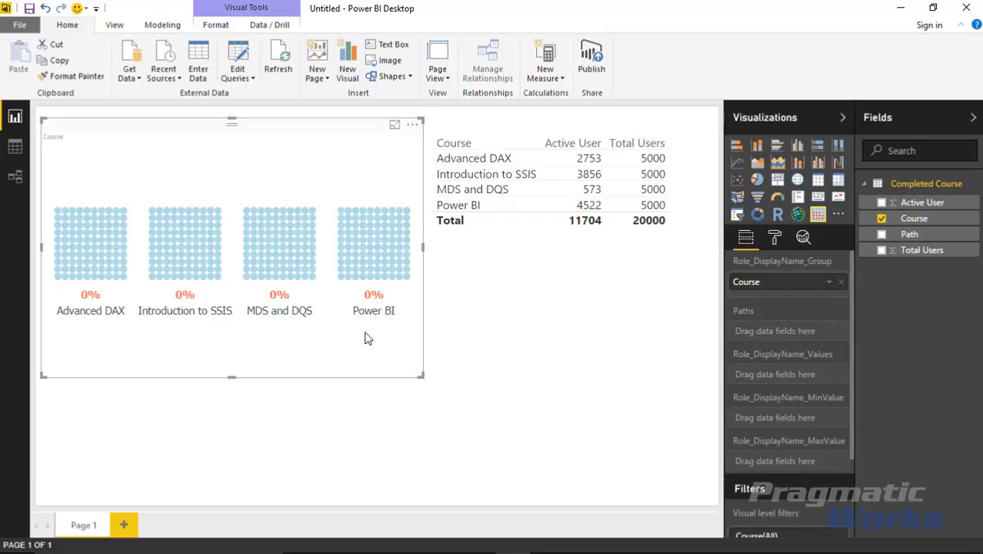
{"action": "left_click", "coordinate": [882, 203]}
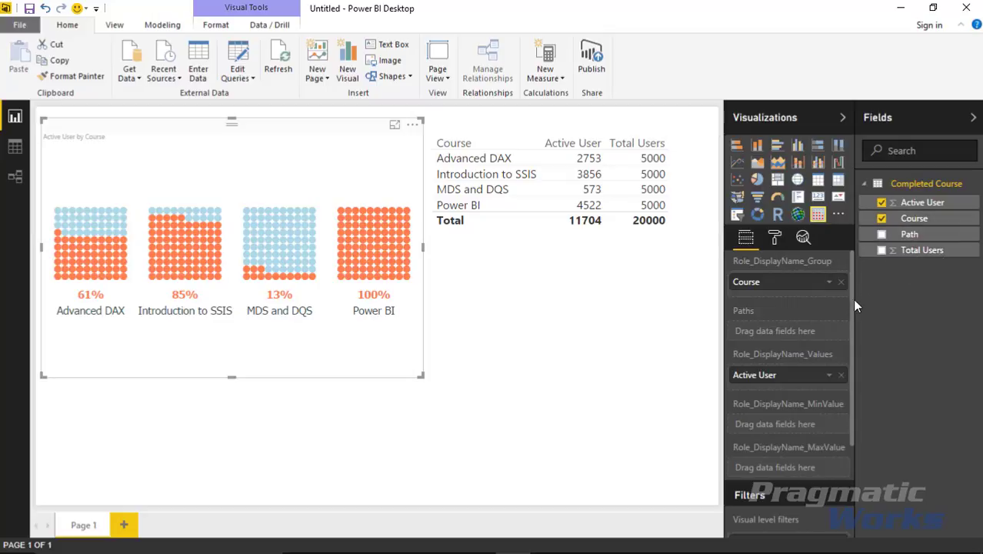
Put Total Users in the MaxValue well so waffles read 55%, 77%, 11%, 90%
{"action": "left_click_drag", "start_coordinate": [853, 300], "coordinate": [849, 336]}
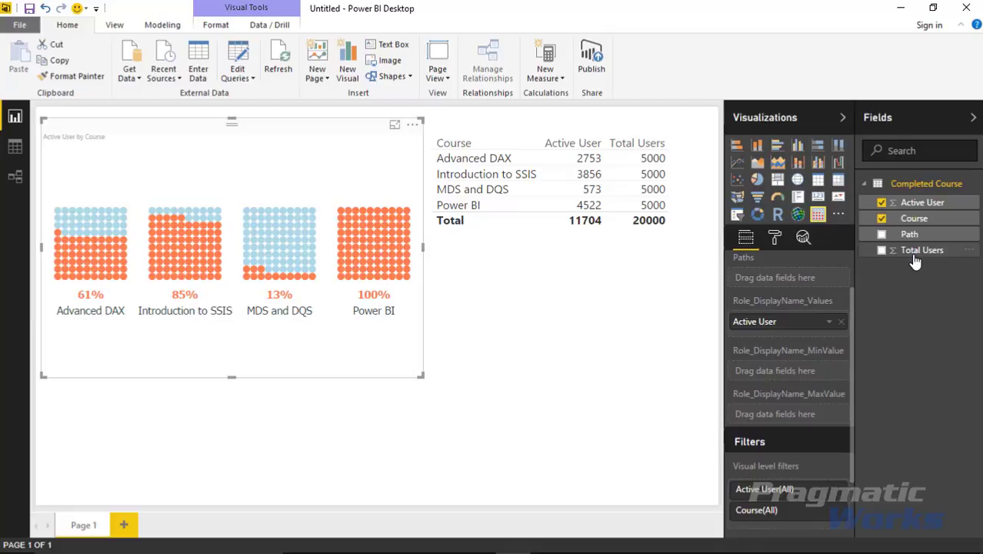
{"action": "left_click_drag", "start_coordinate": [914, 261], "coordinate": [812, 422]}
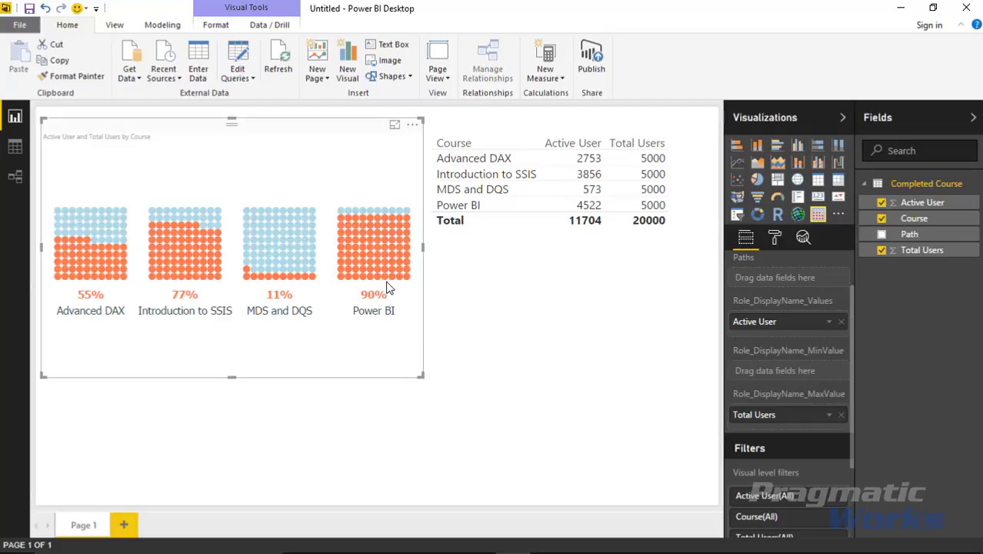
Cross-filter the table by each course waffle, clear the filter, then slightly enlarge the visual
{"action": "left_click", "coordinate": [386, 243]}
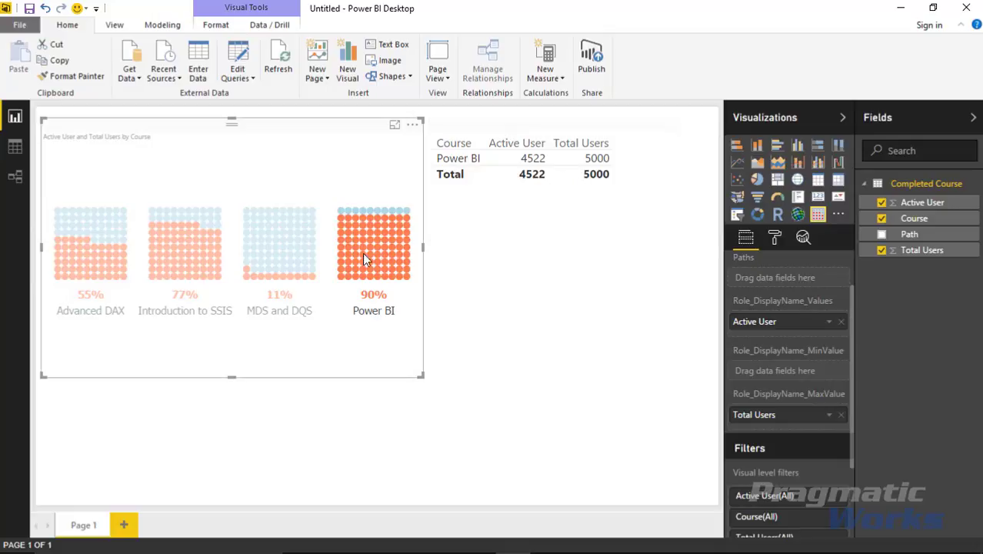
{"action": "left_click", "coordinate": [296, 258]}
{"action": "left_click", "coordinate": [183, 252]}
{"action": "left_click", "coordinate": [81, 260]}
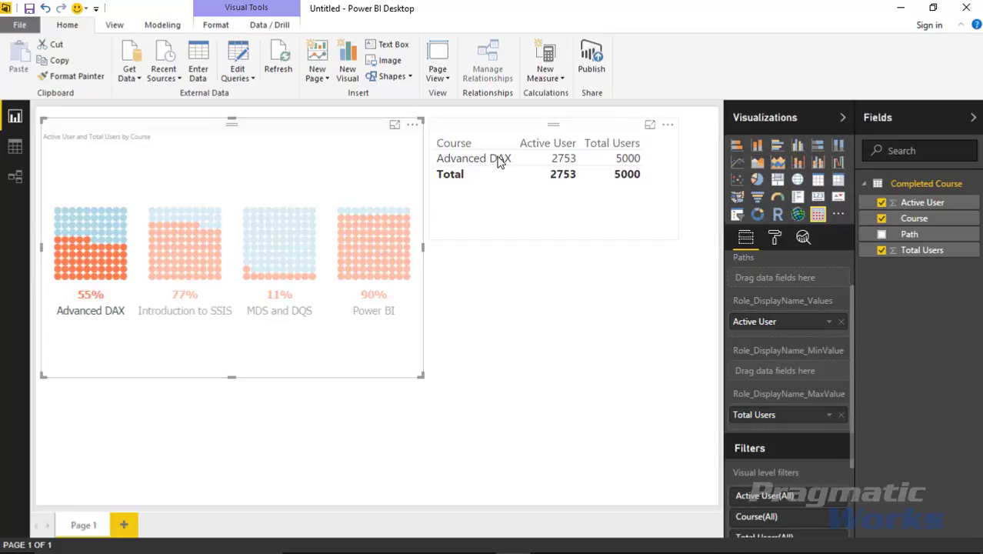
{"action": "left_click", "coordinate": [346, 186]}
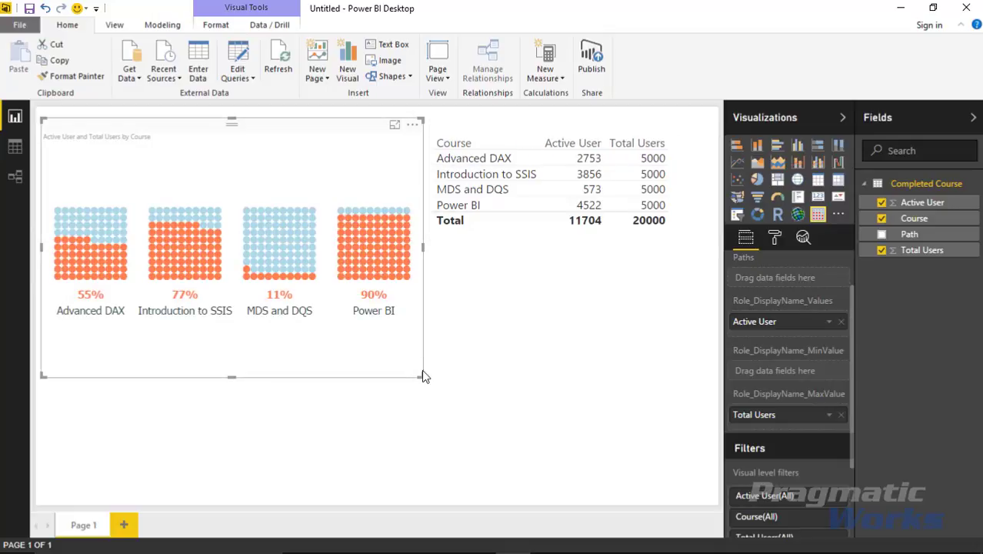
{"action": "left_click_drag", "start_coordinate": [423, 370], "coordinate": [434, 400]}
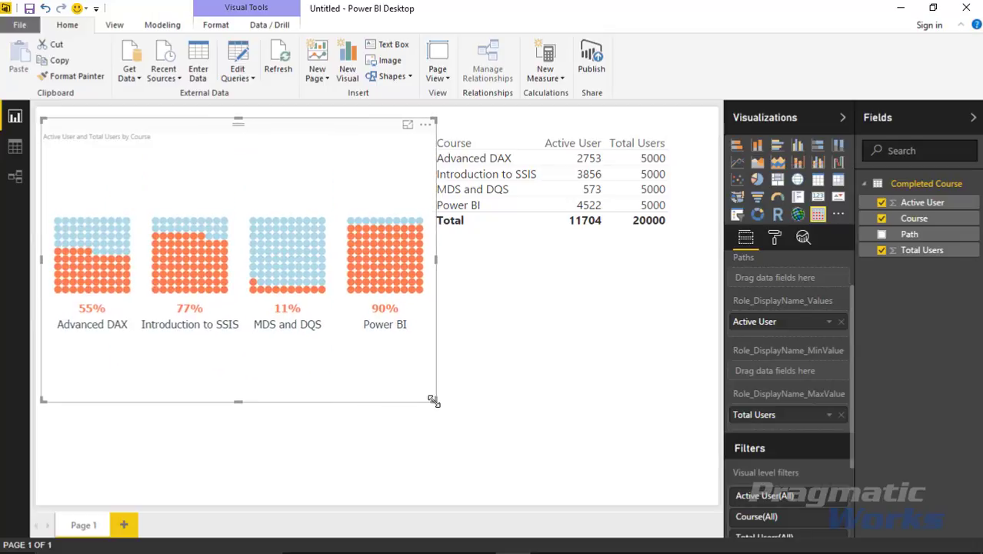
Sort the waffles by Active User and stretch the visual taller into a 2x2 grid
{"action": "left_click", "coordinate": [426, 128]}
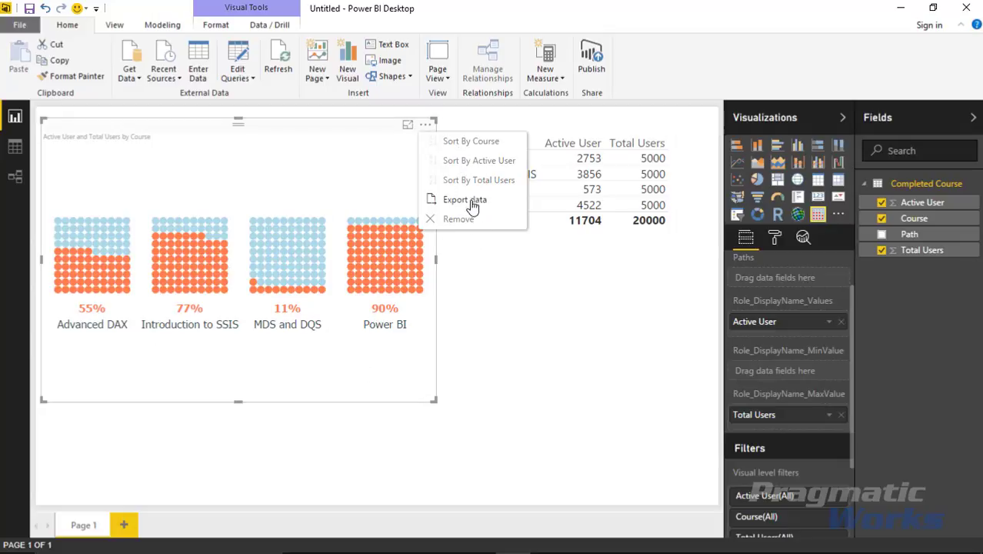
{"action": "left_click", "coordinate": [480, 162]}
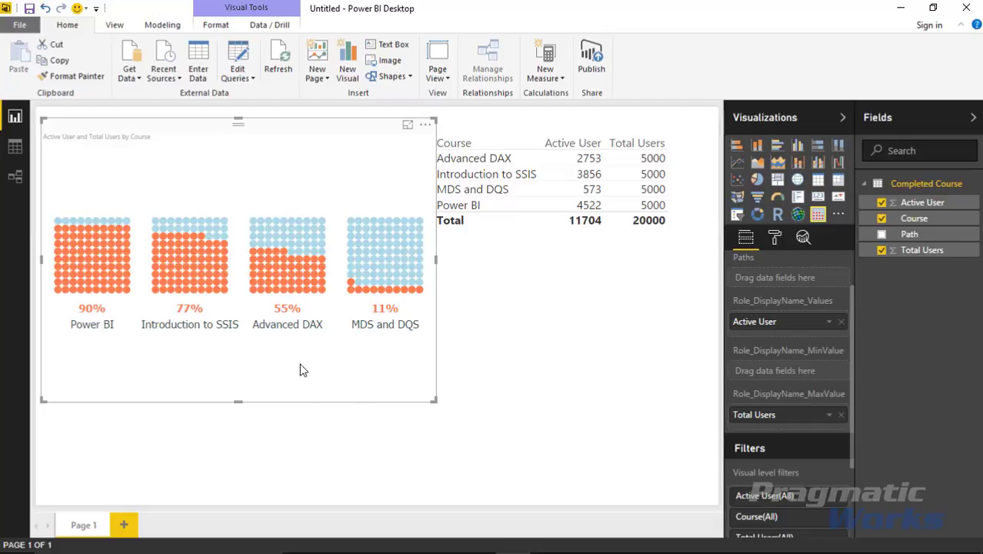
{"action": "left_click_drag", "start_coordinate": [430, 401], "coordinate": [425, 504]}
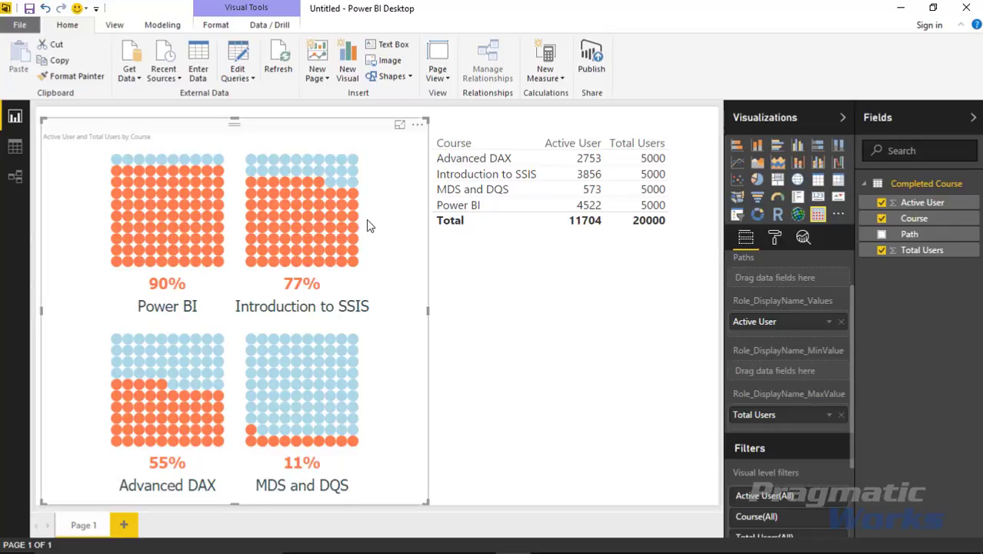
Colour the waffles: Power BI yellow, SSIS dark grey, Advanced DAX dark purple, MDS and DQS teal
{"action": "left_click", "coordinate": [776, 239]}
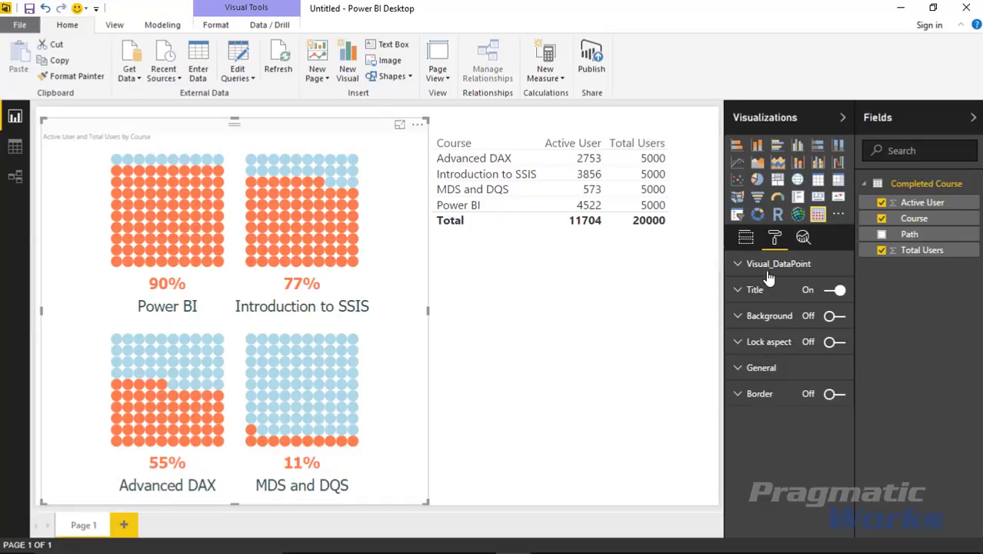
{"action": "left_click", "coordinate": [738, 269]}
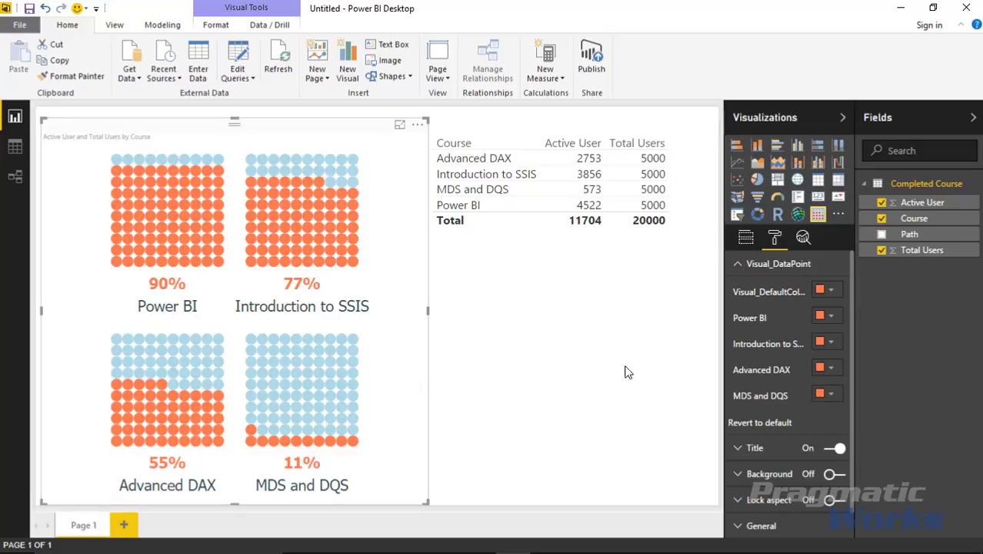
{"action": "left_click", "coordinate": [831, 317]}
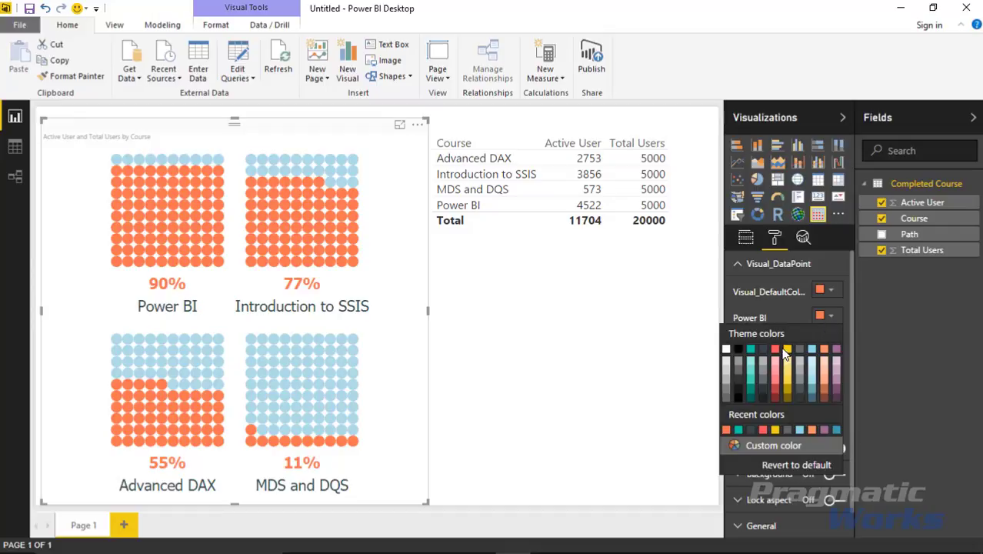
{"action": "left_click", "coordinate": [785, 349]}
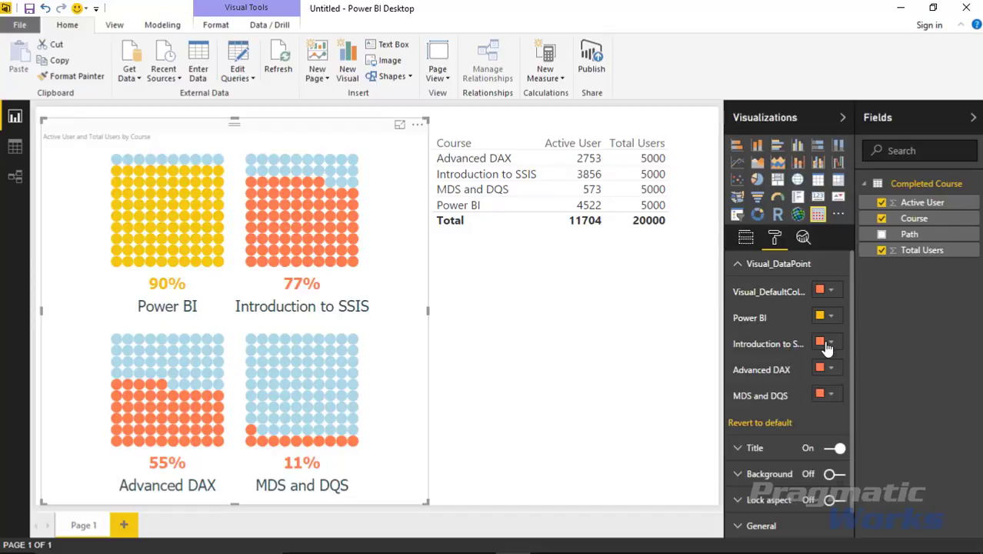
{"action": "left_click", "coordinate": [827, 343]}
{"action": "left_click", "coordinate": [799, 374]}
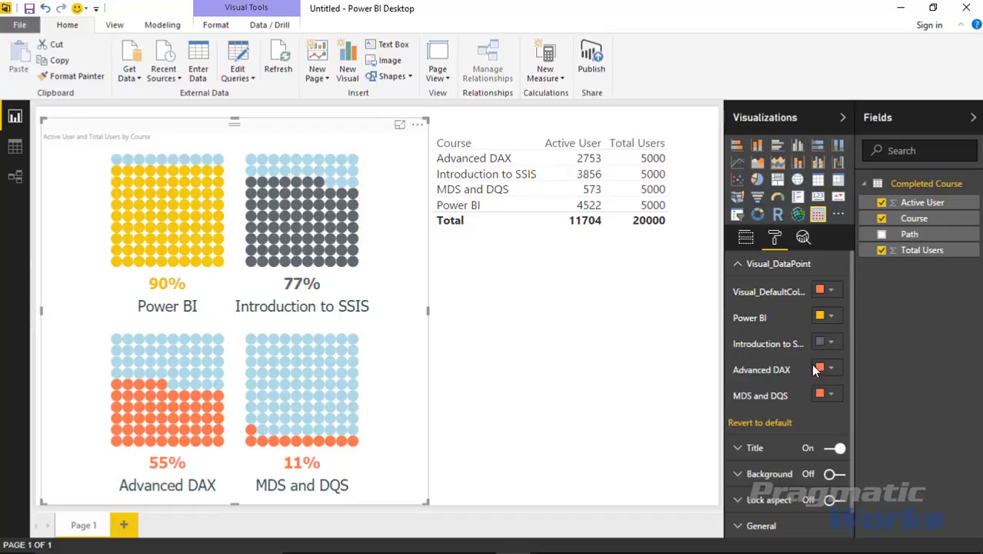
{"action": "left_click", "coordinate": [825, 369]}
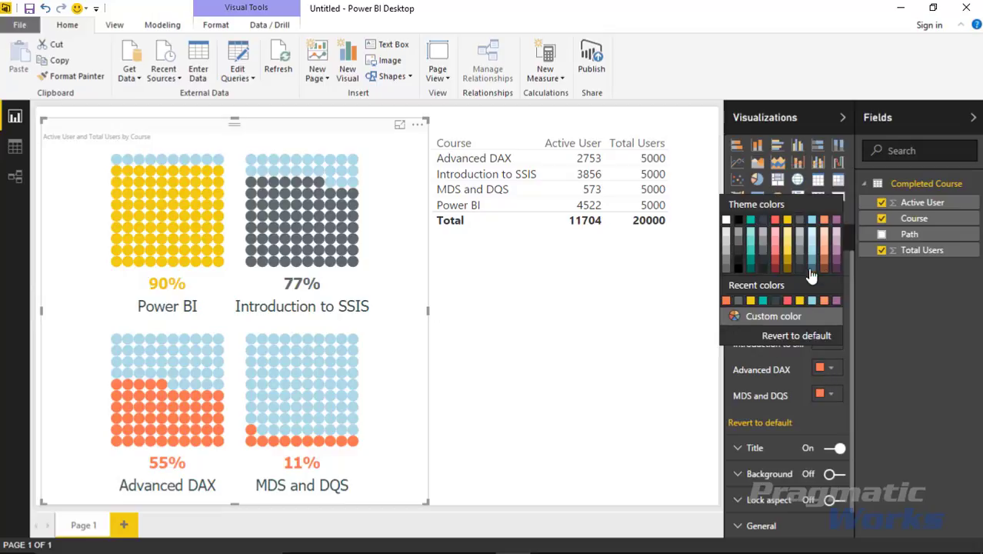
{"action": "left_click", "coordinate": [837, 265]}
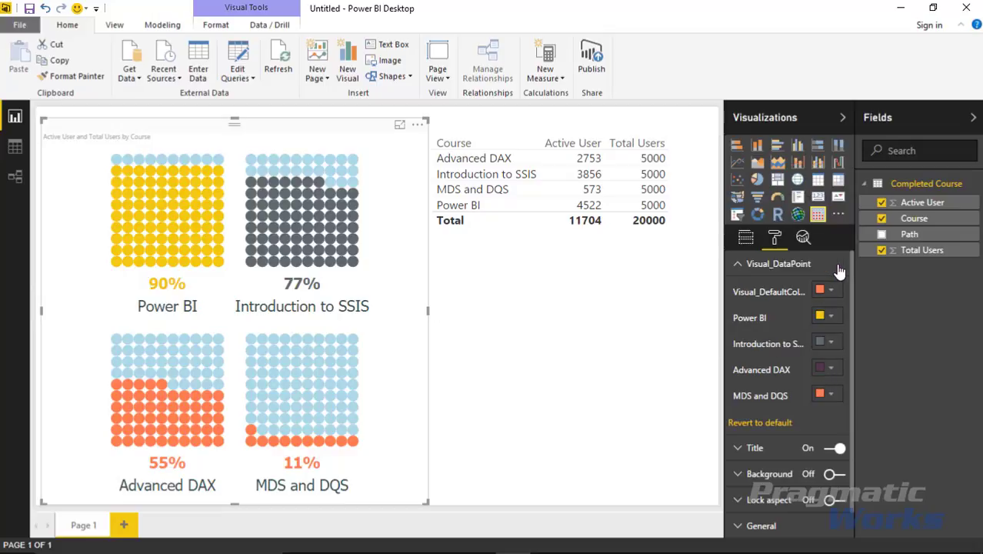
{"action": "left_click", "coordinate": [827, 391]}
{"action": "left_click", "coordinate": [751, 294]}
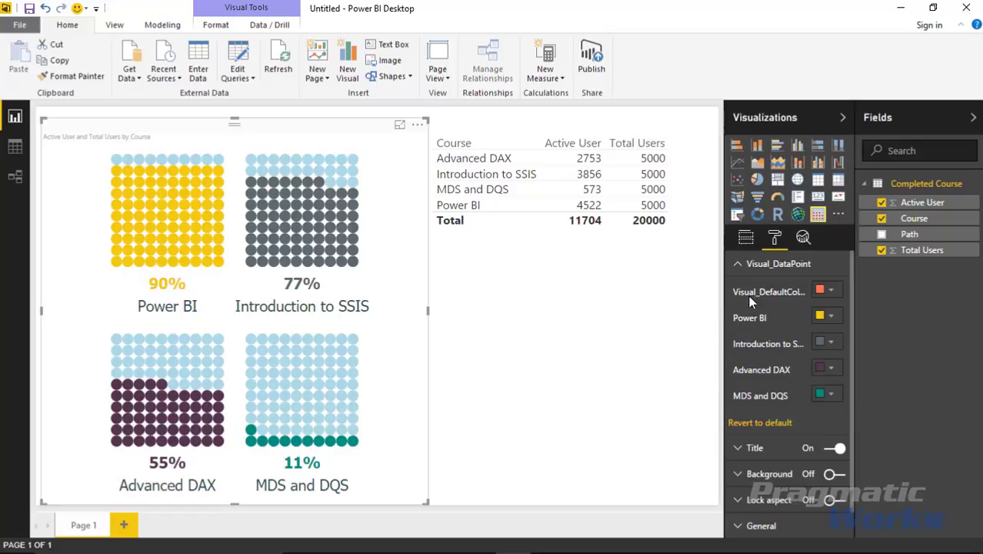
{"action": "left_click", "coordinate": [824, 293]}
Show the waffle's field assignments, check the Path shape strings in Data view, then return to Report view
{"action": "left_click", "coordinate": [747, 240]}
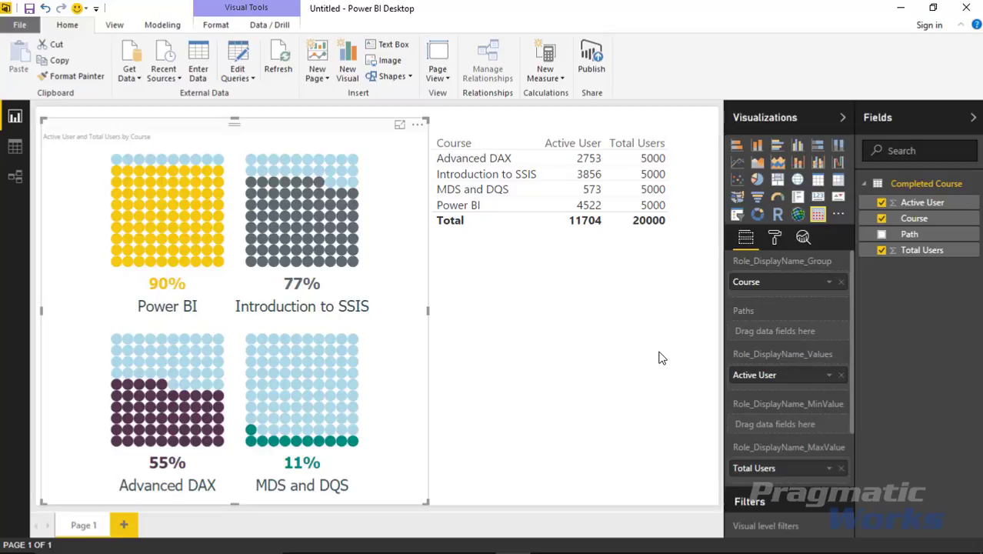
{"action": "left_click", "coordinate": [14, 147]}
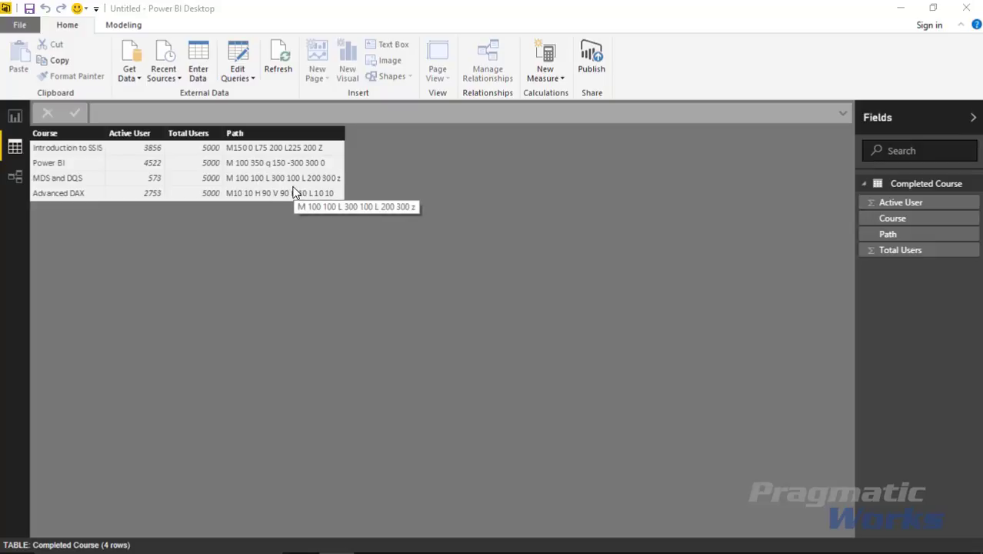
{"action": "left_click", "coordinate": [16, 117]}
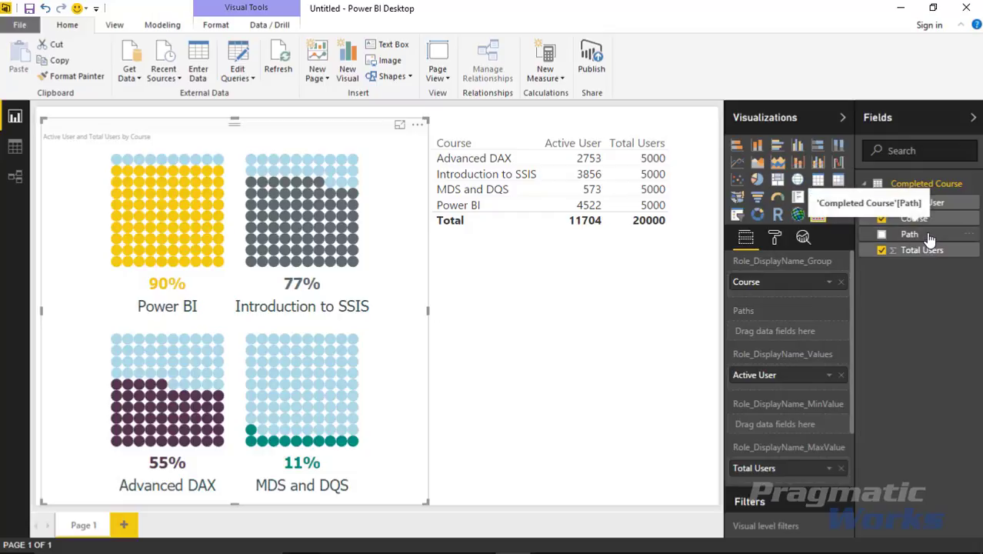
Add the Path field to the WaffleChart's Paths well so each course gets its own shape
{"action": "left_click_drag", "start_coordinate": [910, 233], "coordinate": [820, 331]}
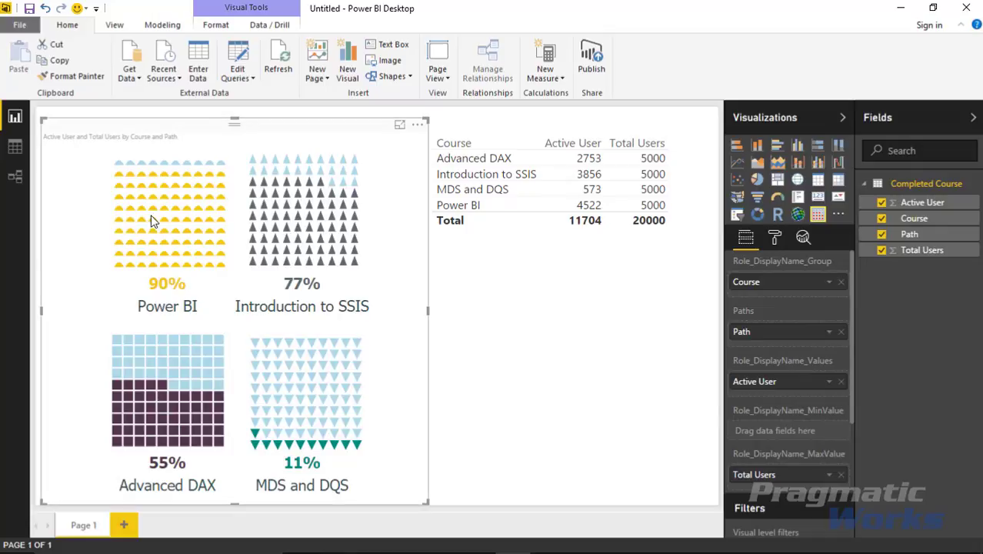